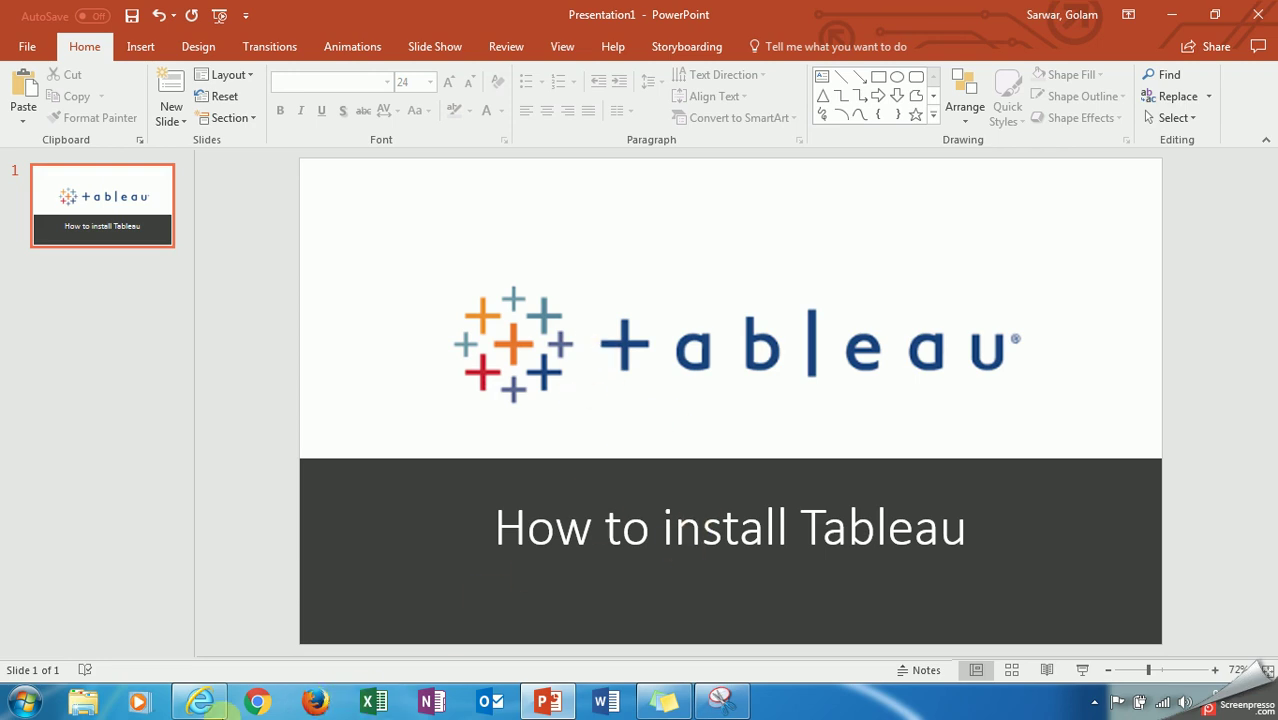
- Search Google for 'tableau' in Internet Explorer
{"action": "left_click", "coordinate": [200, 702]}
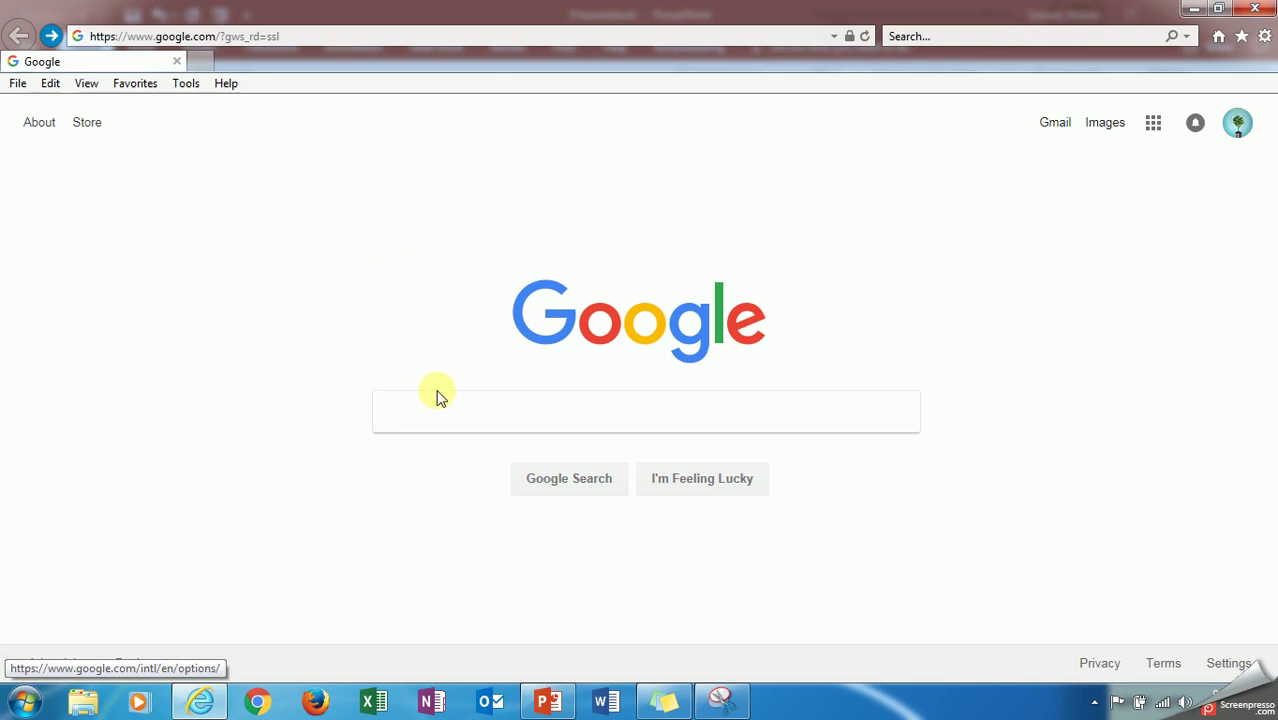
{"action": "left_click", "coordinate": [401, 420]}
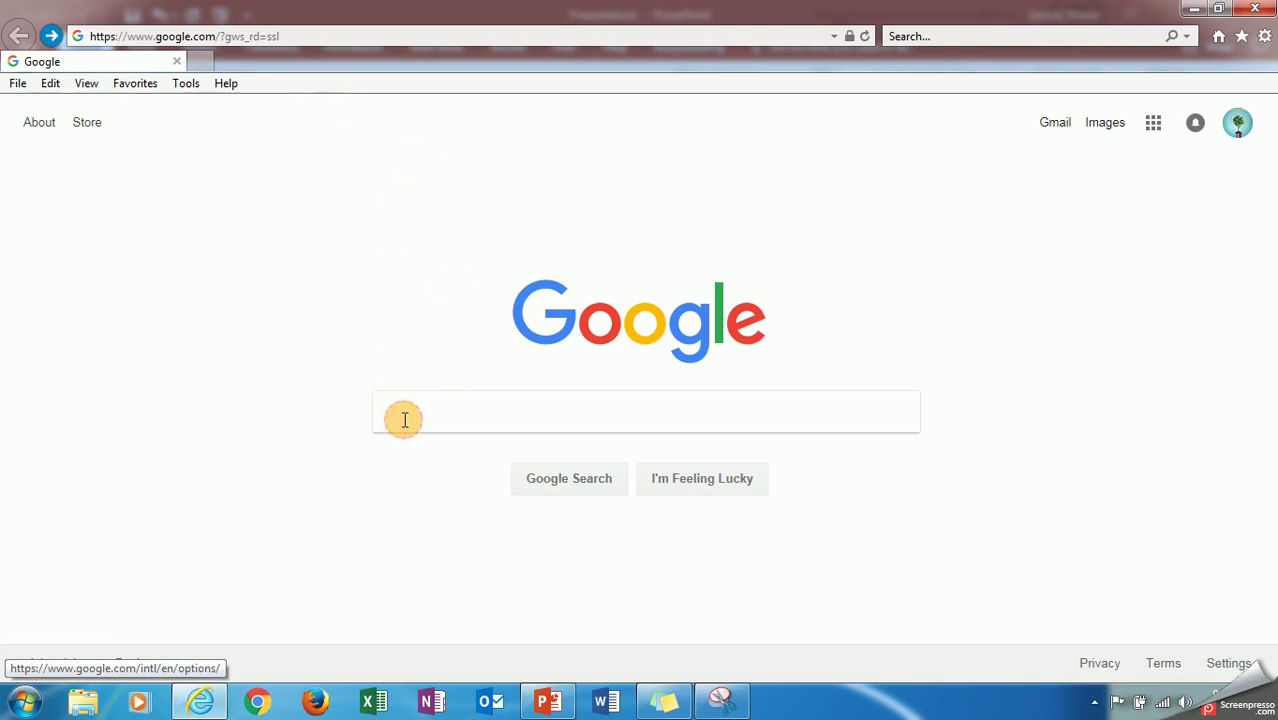
{"action": "type", "text": "tab"}
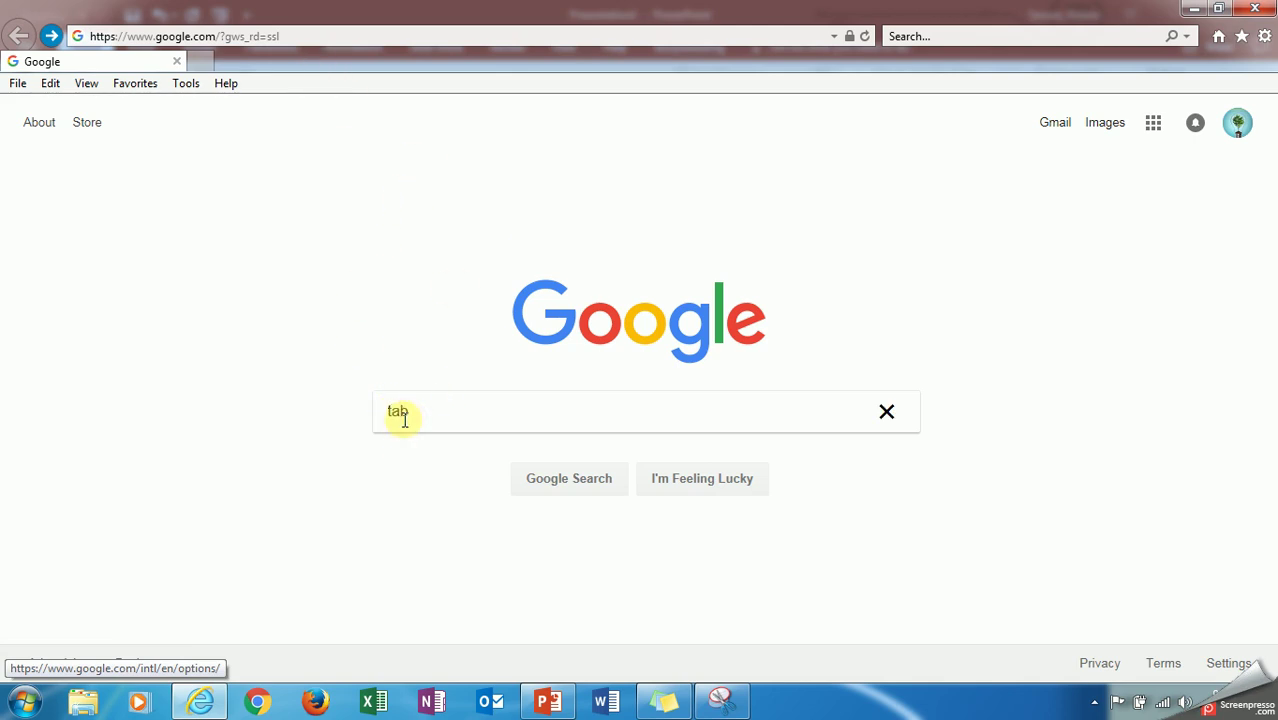
{"action": "type", "text": "leau"}
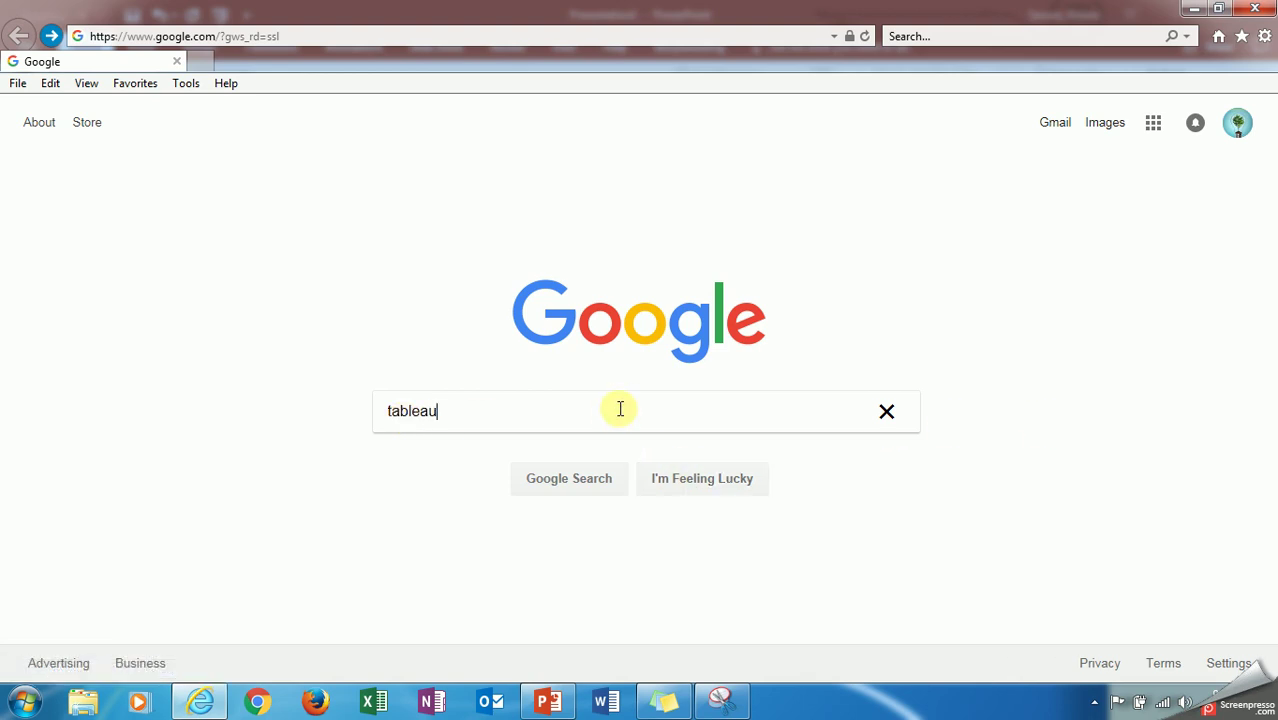
{"action": "key", "text": "Return"}
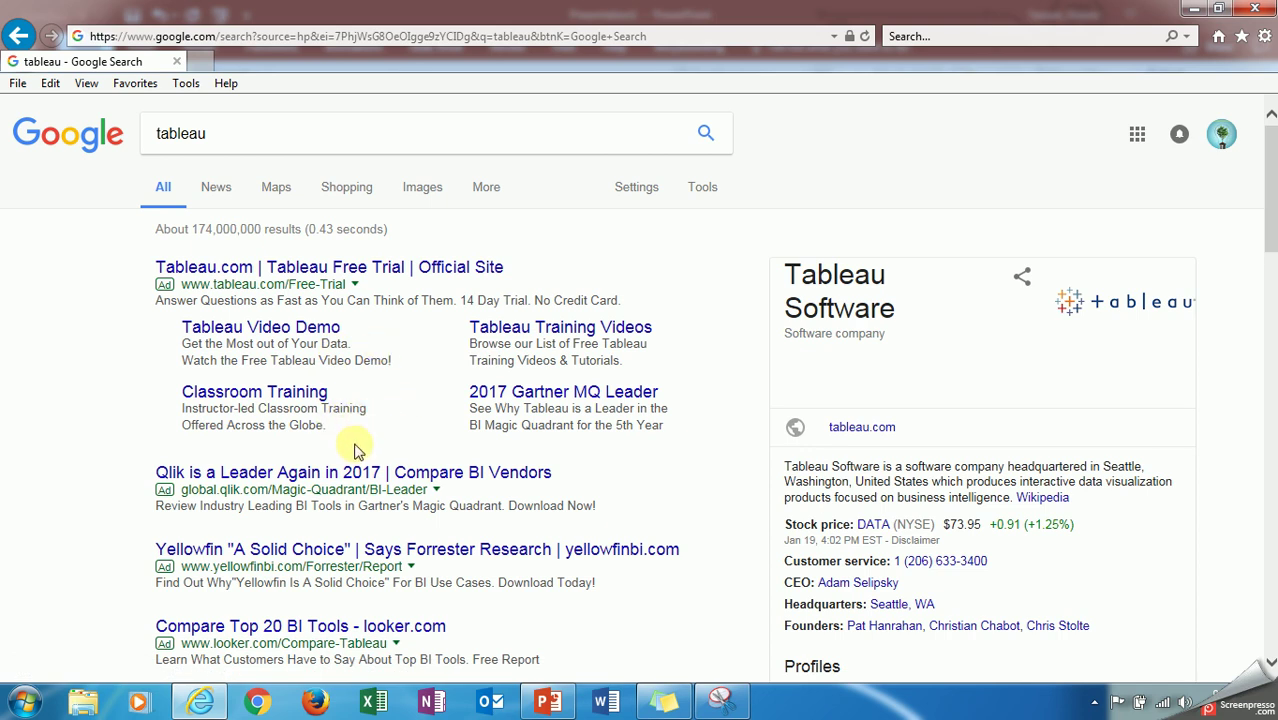
- Start the 64-bit Tableau Desktop free-trial download from Tableau.com, then minimize the browser
{"action": "left_click", "coordinate": [305, 273]}
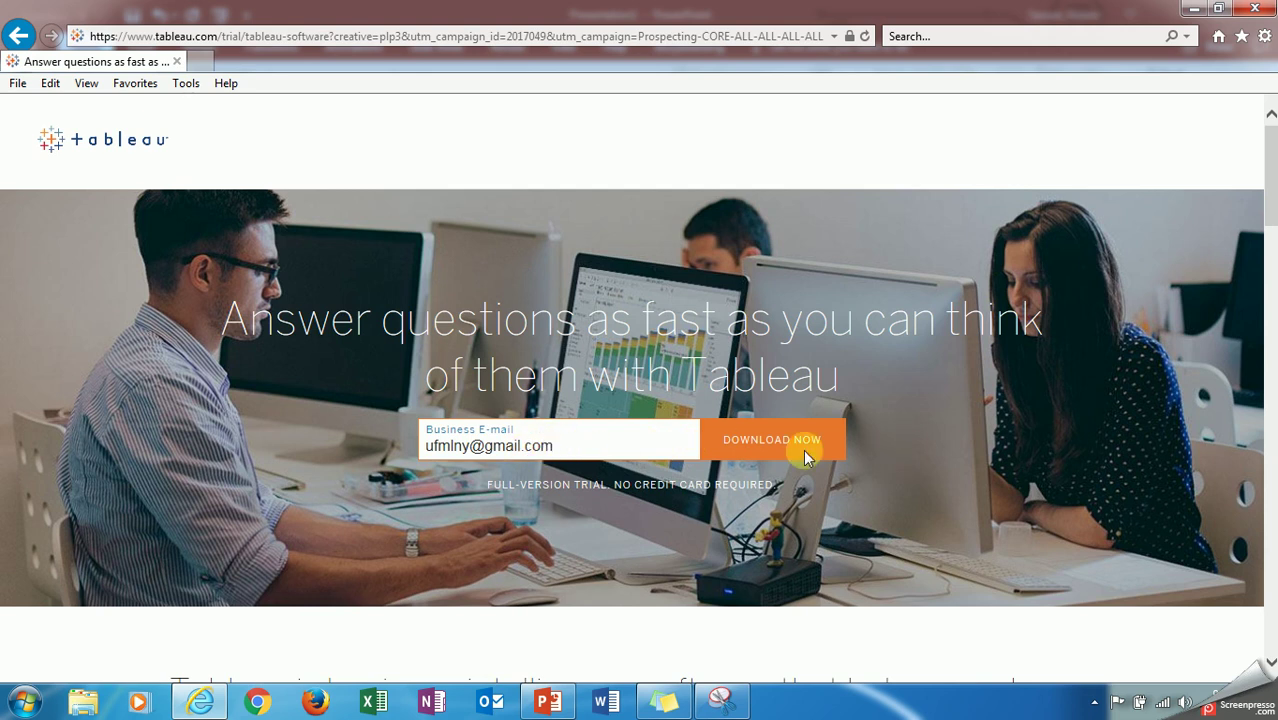
{"action": "left_click", "coordinate": [786, 452]}
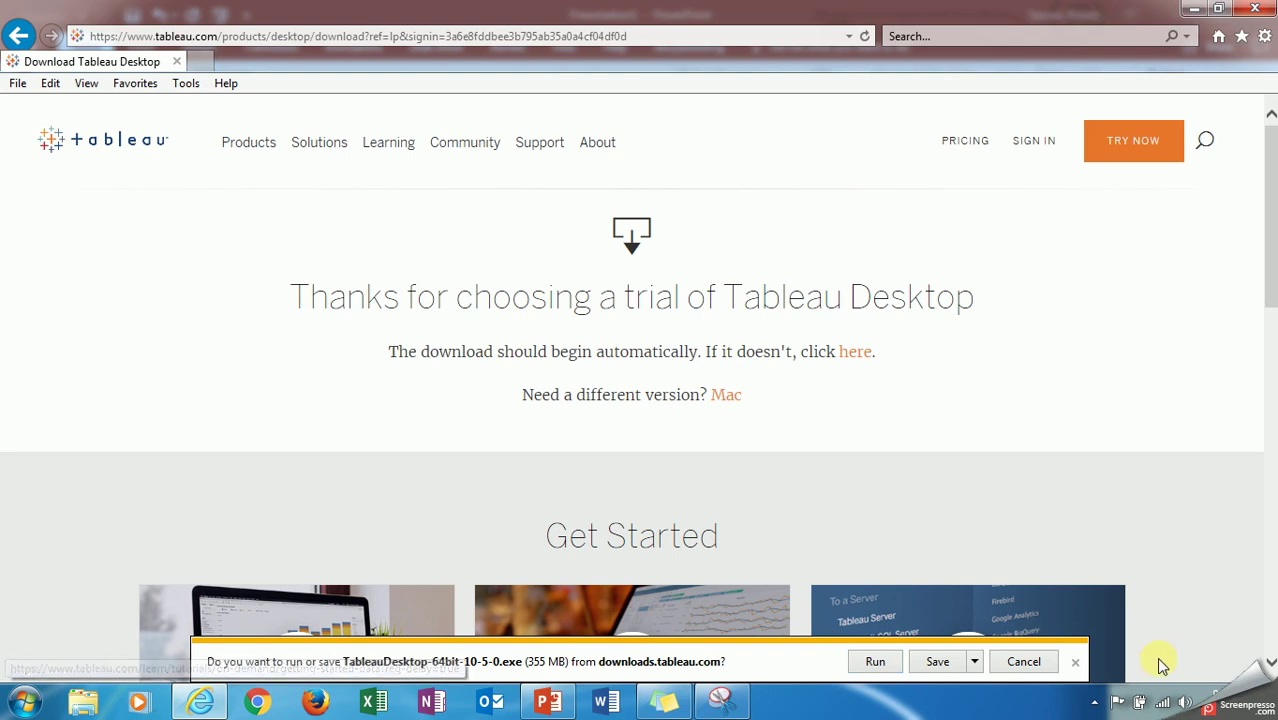
{"action": "left_click", "coordinate": [975, 662]}
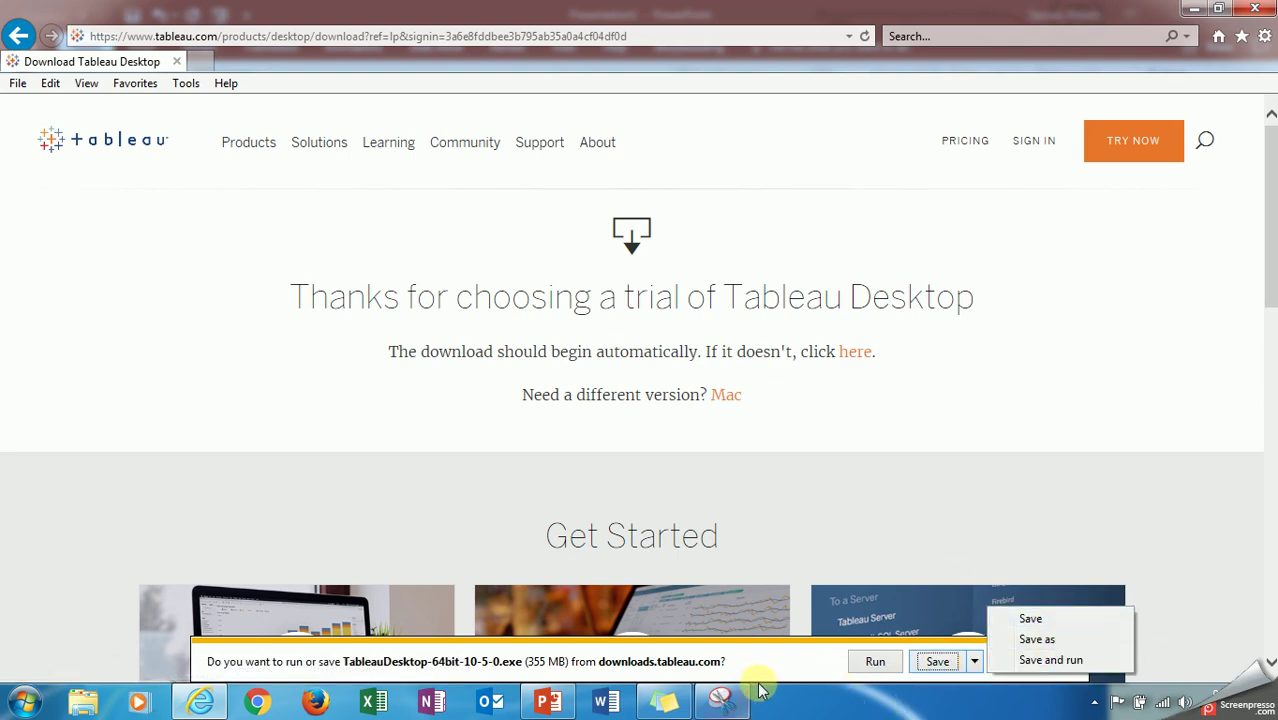
{"action": "left_click", "coordinate": [1192, 9]}
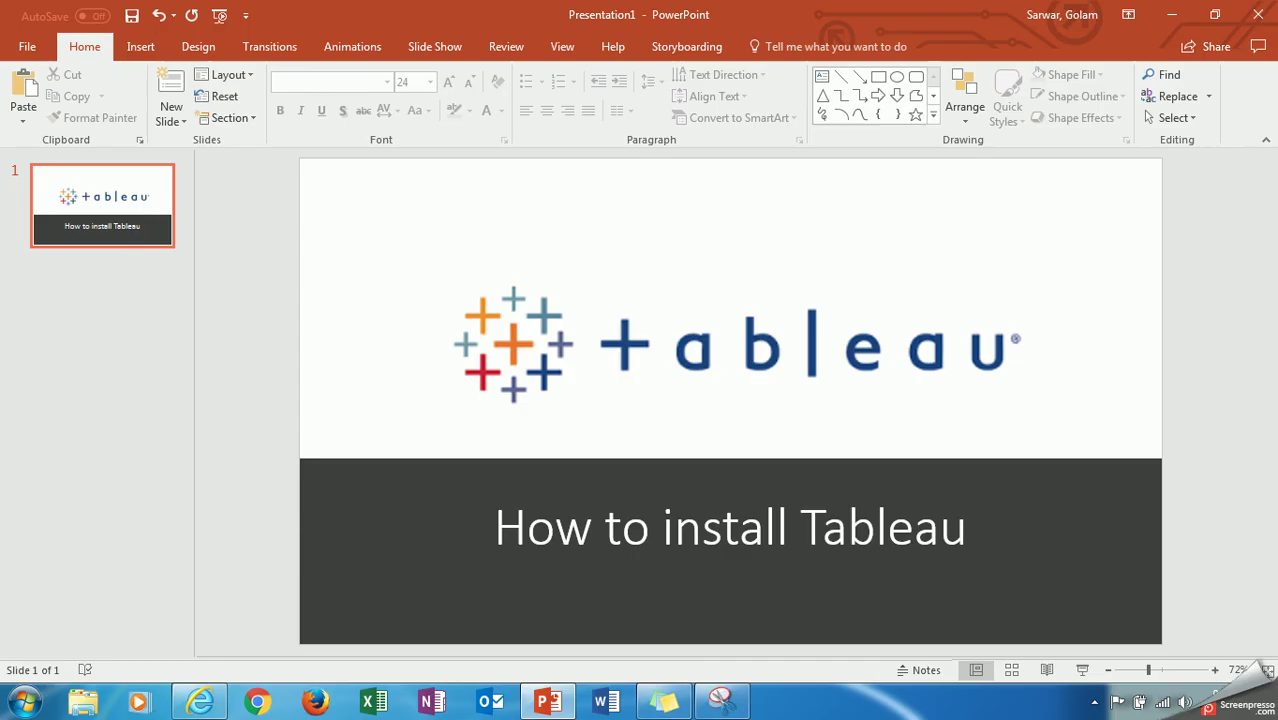
- Launch the TableauDesktop-64bit-10-5-0 installer from the desktop's Software folder
{"action": "left_click", "coordinate": [1272, 700]}
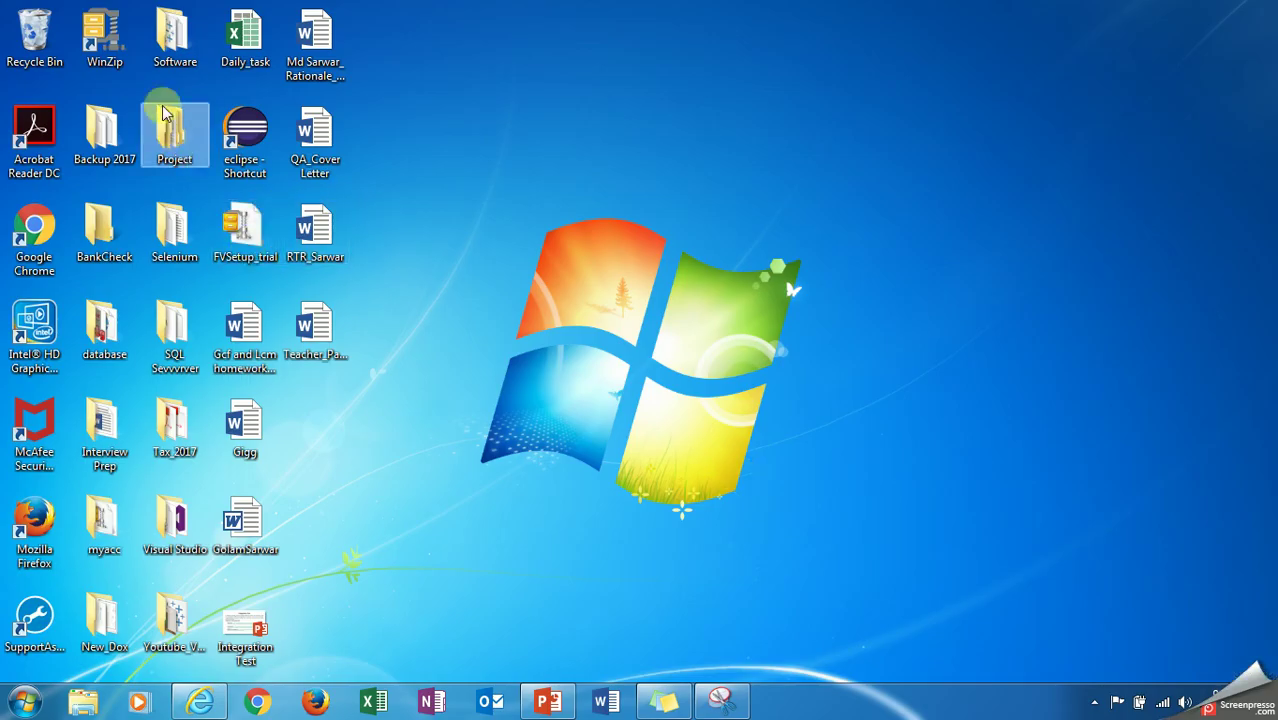
{"action": "double_click", "coordinate": [167, 33]}
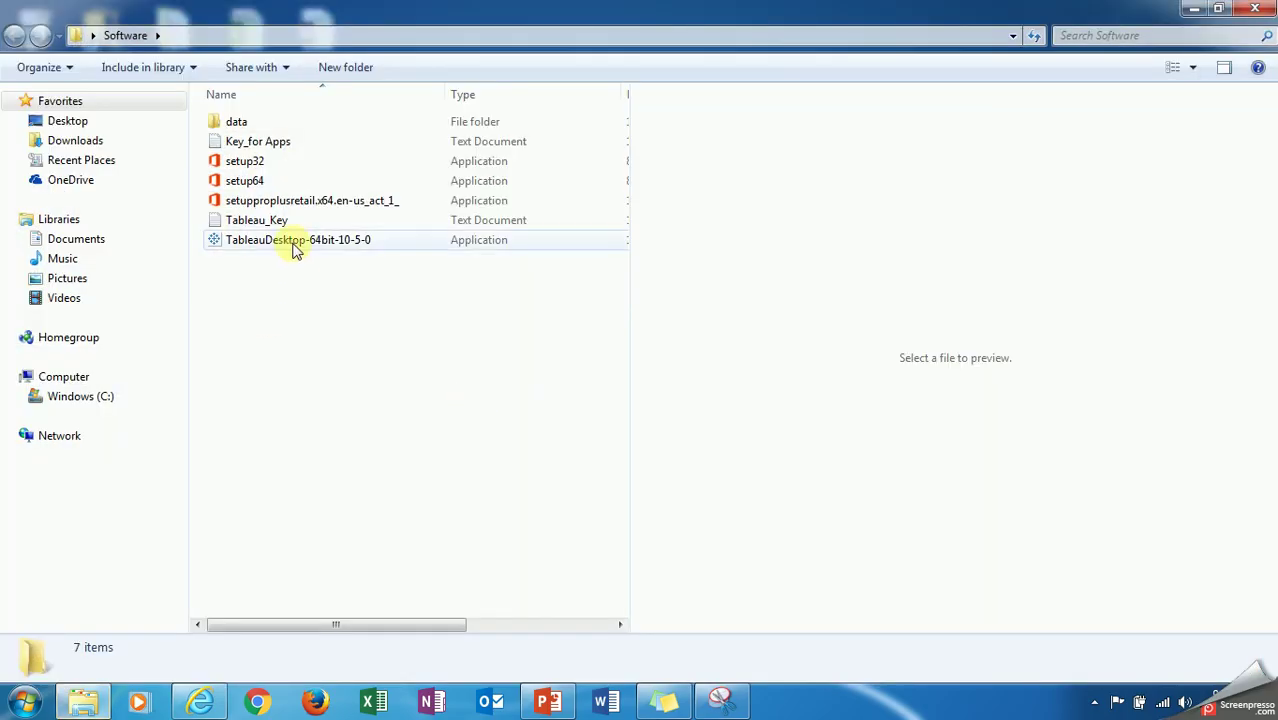
{"action": "double_click", "coordinate": [292, 244]}
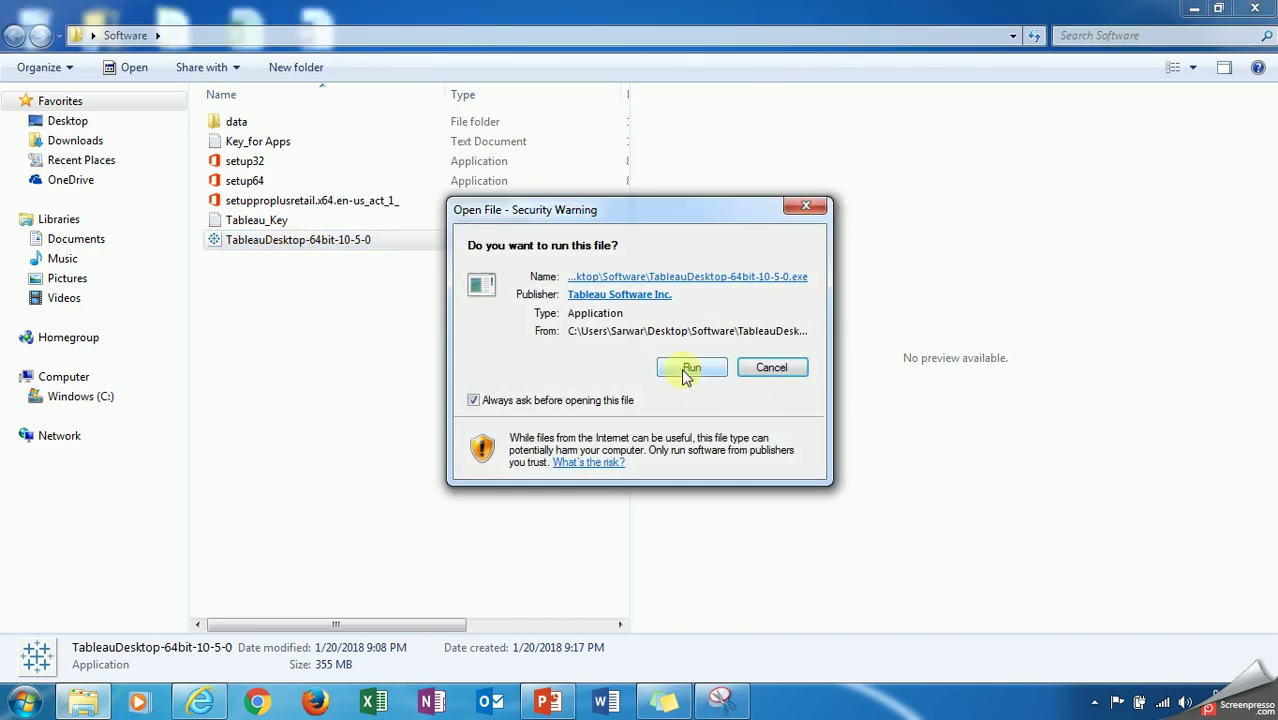
- Run the installer past the security warning and accept the license agreement
{"action": "left_click", "coordinate": [685, 370]}
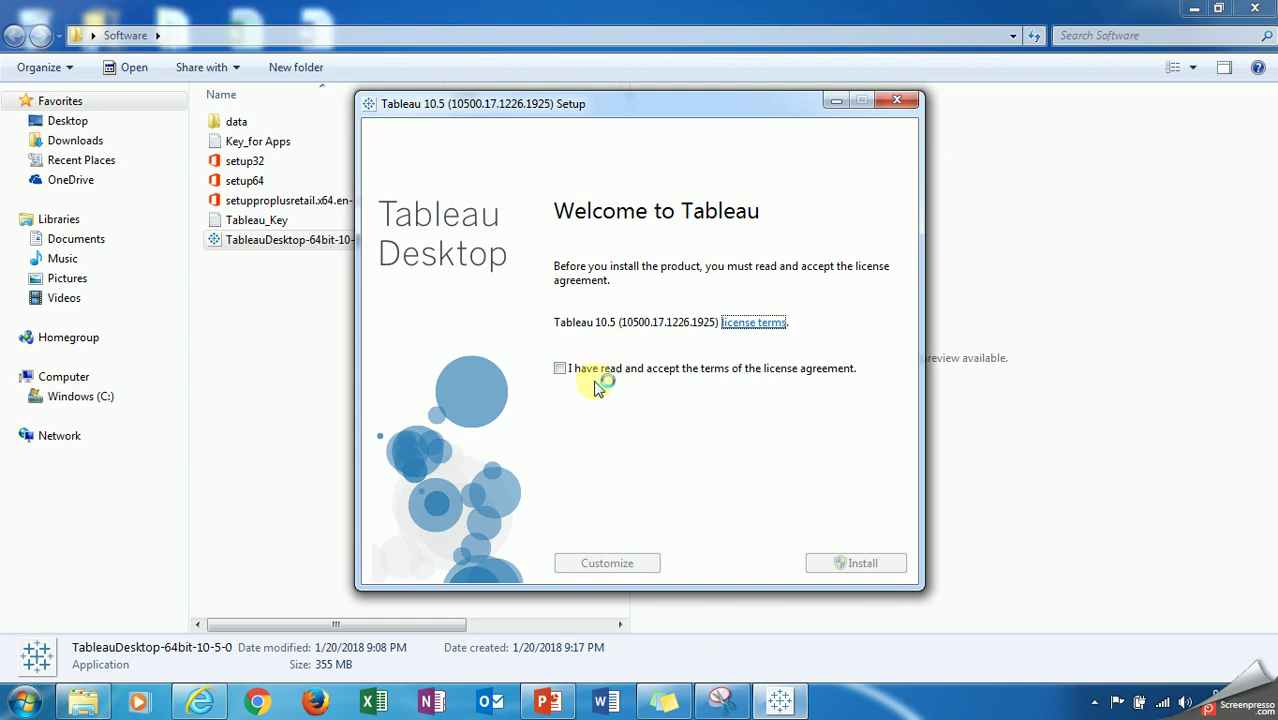
{"action": "left_click", "coordinate": [560, 368]}
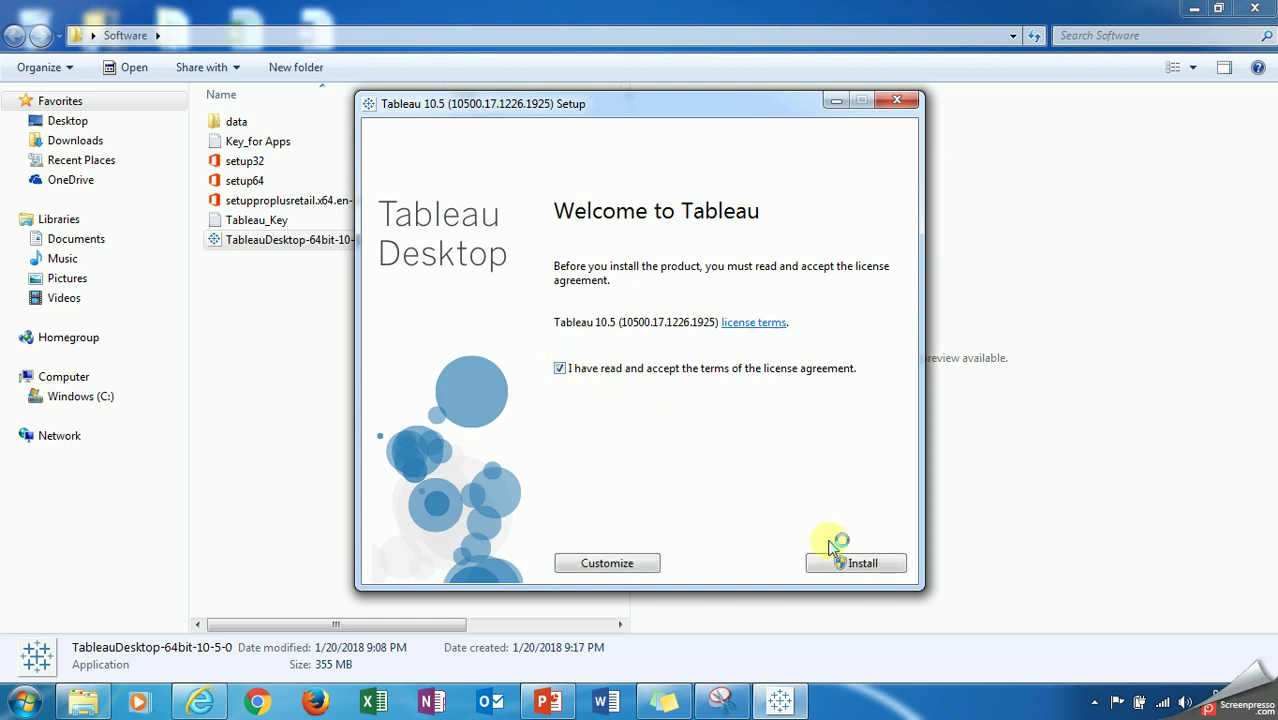
- Install Tableau Desktop and let setup run to completion
{"action": "left_click", "coordinate": [862, 564]}
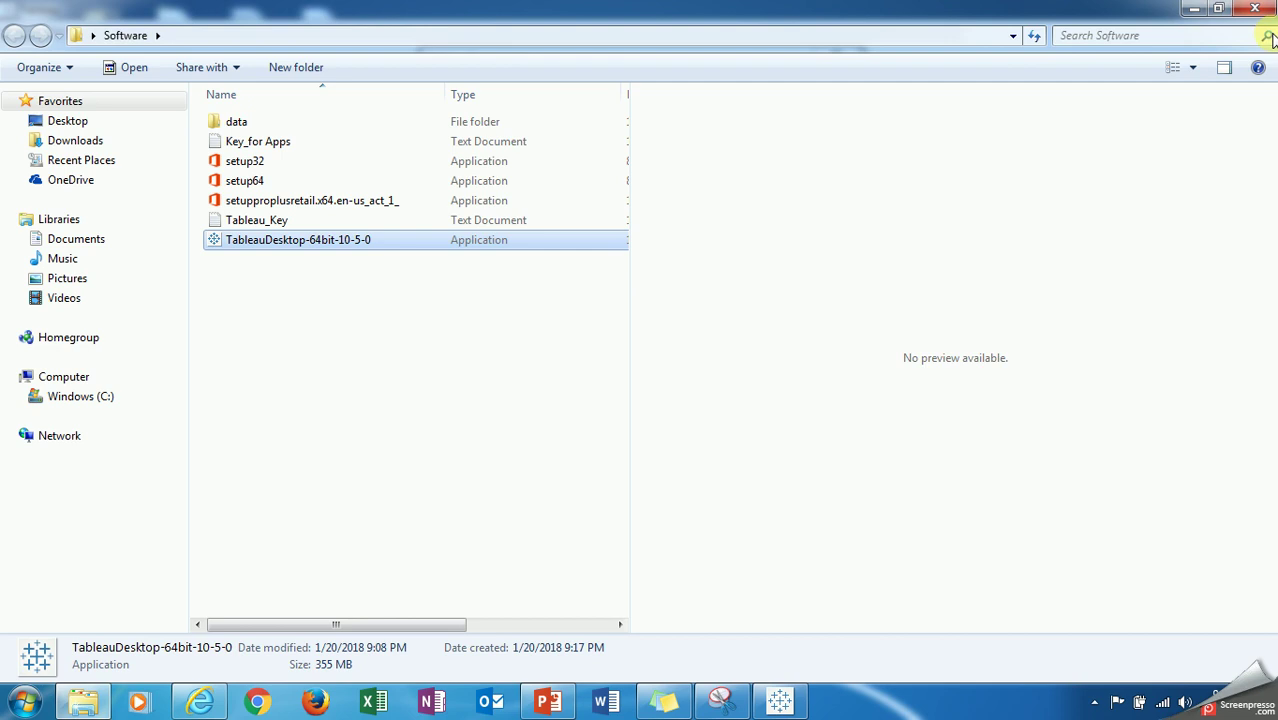
- Abandon the trial registration form and switch to the Activate Tableau product-key window
{"action": "left_click", "coordinate": [1196, 10]}
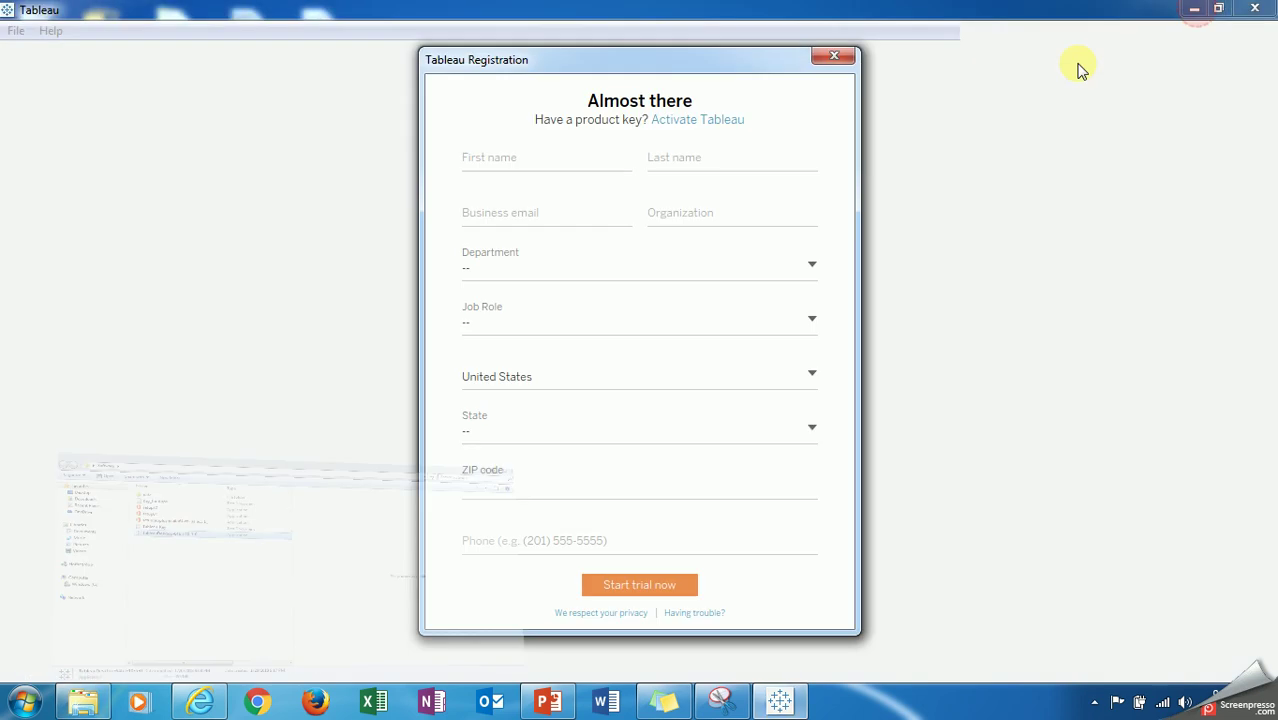
{"action": "left_click", "coordinate": [530, 158]}
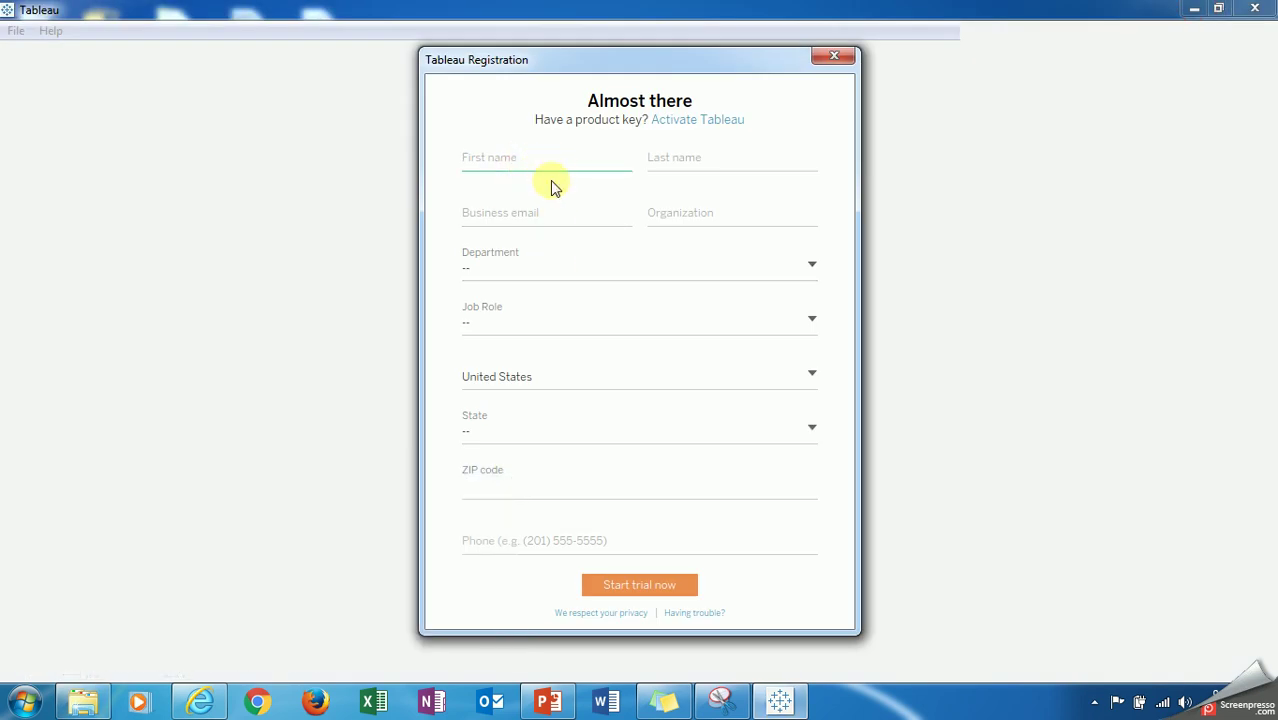
{"action": "type", "text": "M"}
{"action": "key", "text": "BackSpace"}
{"action": "left_click", "coordinate": [703, 124]}
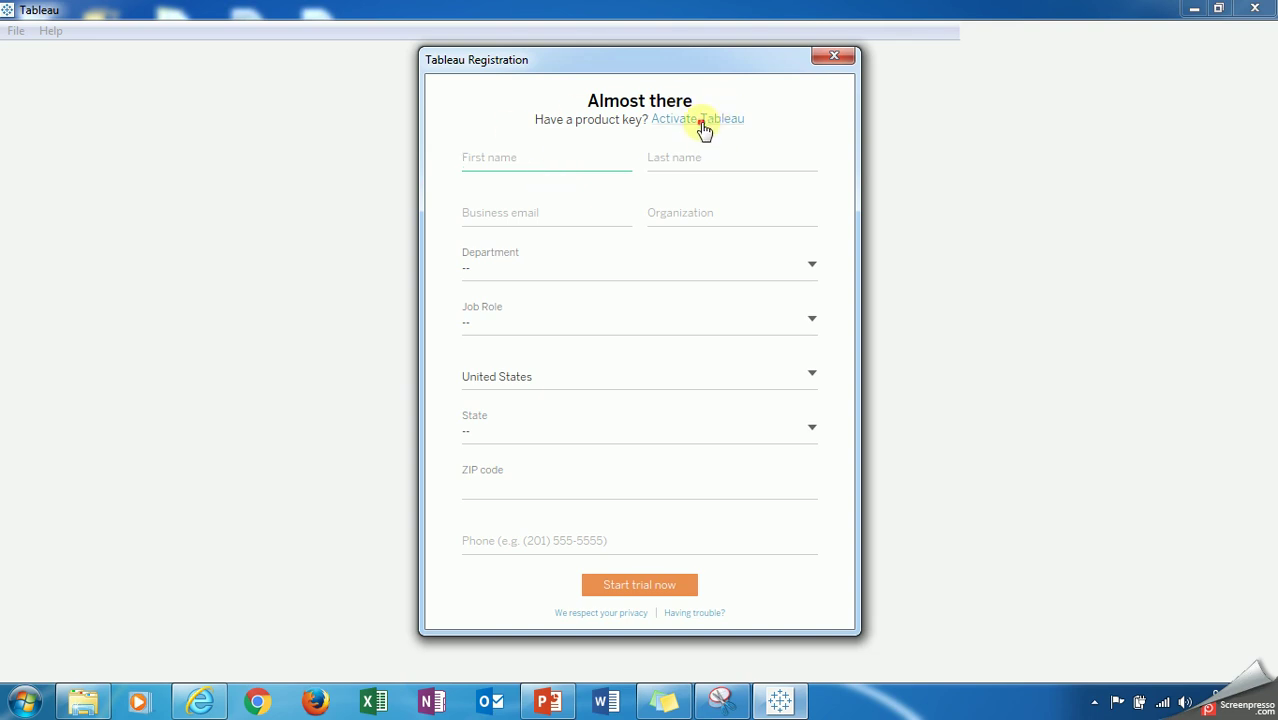
- Copy the product key from the Tableau_Key text file and return to Tableau
{"action": "left_click", "coordinate": [85, 705]}
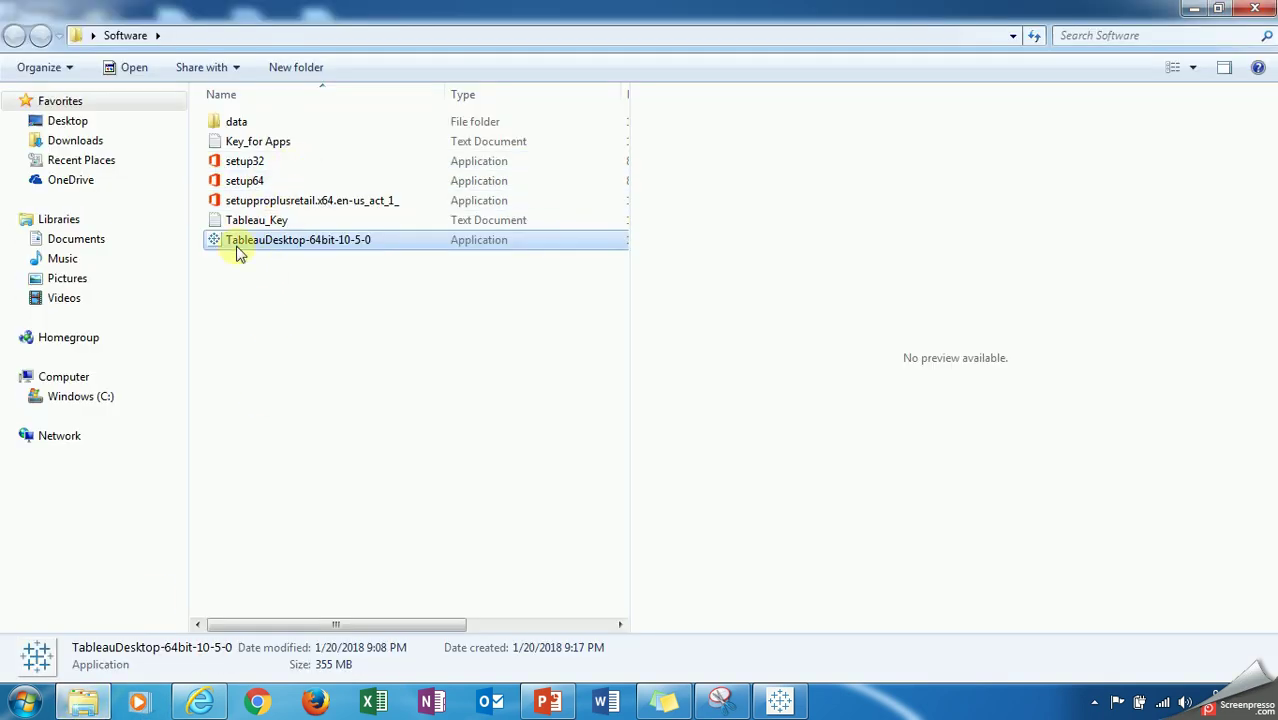
{"action": "double_click", "coordinate": [252, 221]}
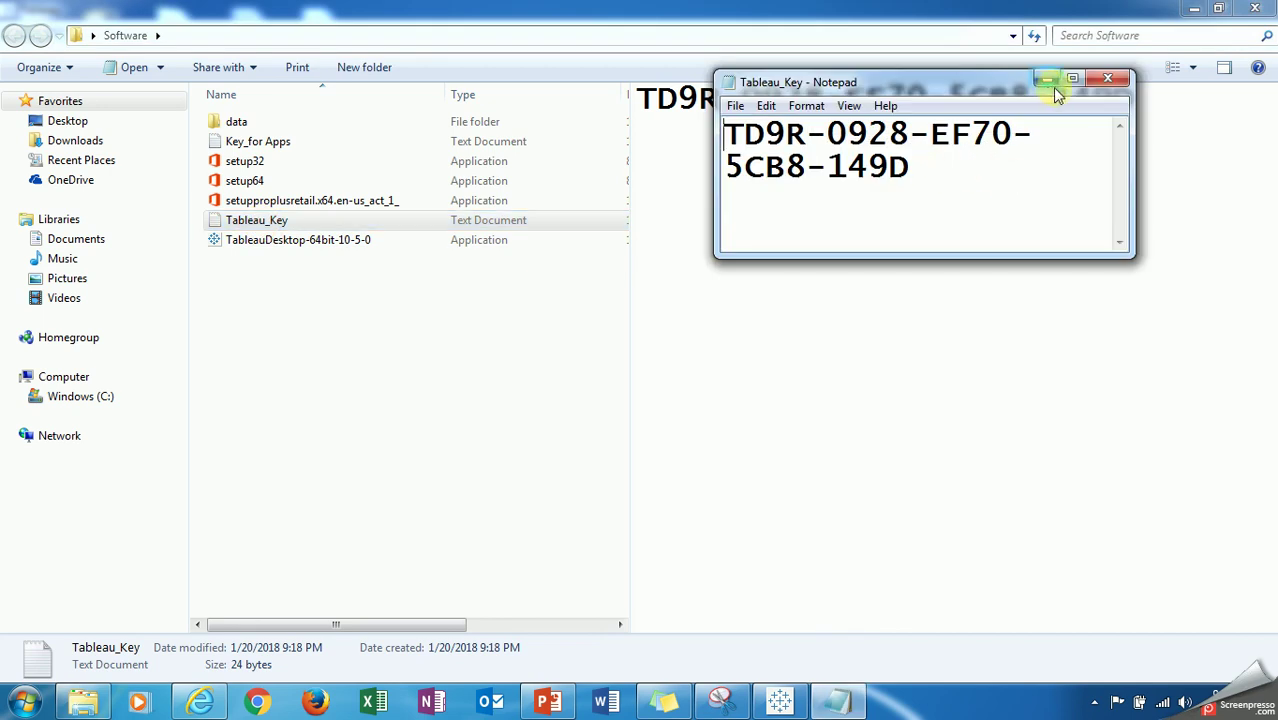
{"action": "left_click", "coordinate": [1071, 79]}
{"action": "left_click_drag", "start_coordinate": [528, 60], "coordinate": [2, 60]}
{"action": "key", "text": "ctrl+c"}
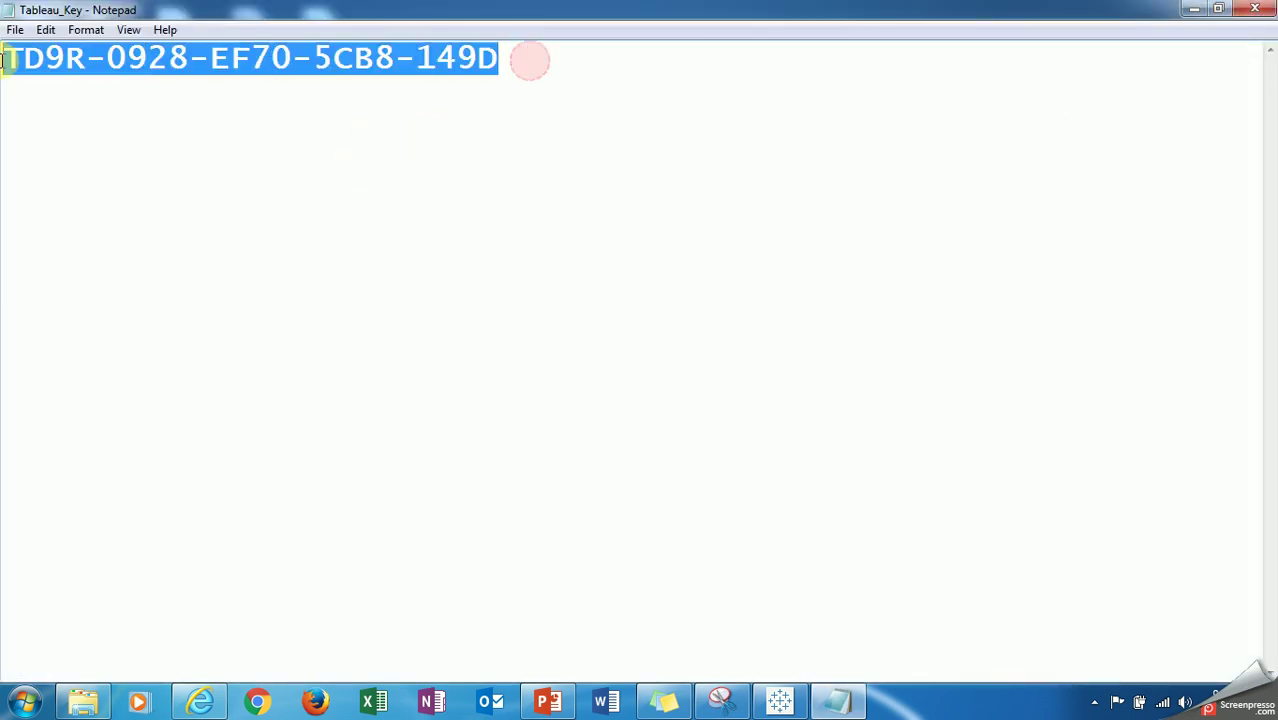
{"action": "left_click", "coordinate": [781, 703]}
- Paste the copied key over the placeholder product key and activate Tableau
{"action": "left_click", "coordinate": [697, 341]}
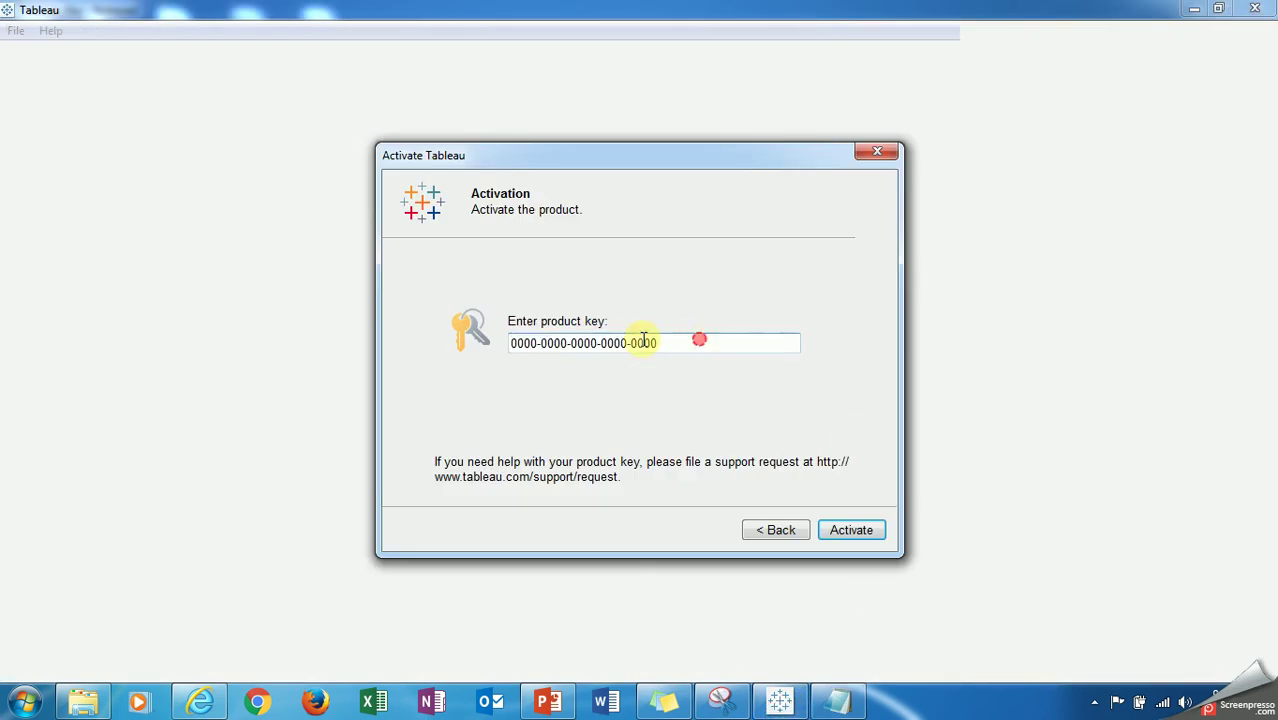
{"action": "left_click_drag", "start_coordinate": [643, 341], "coordinate": [428, 338]}
{"action": "key", "text": "ctrl+v"}
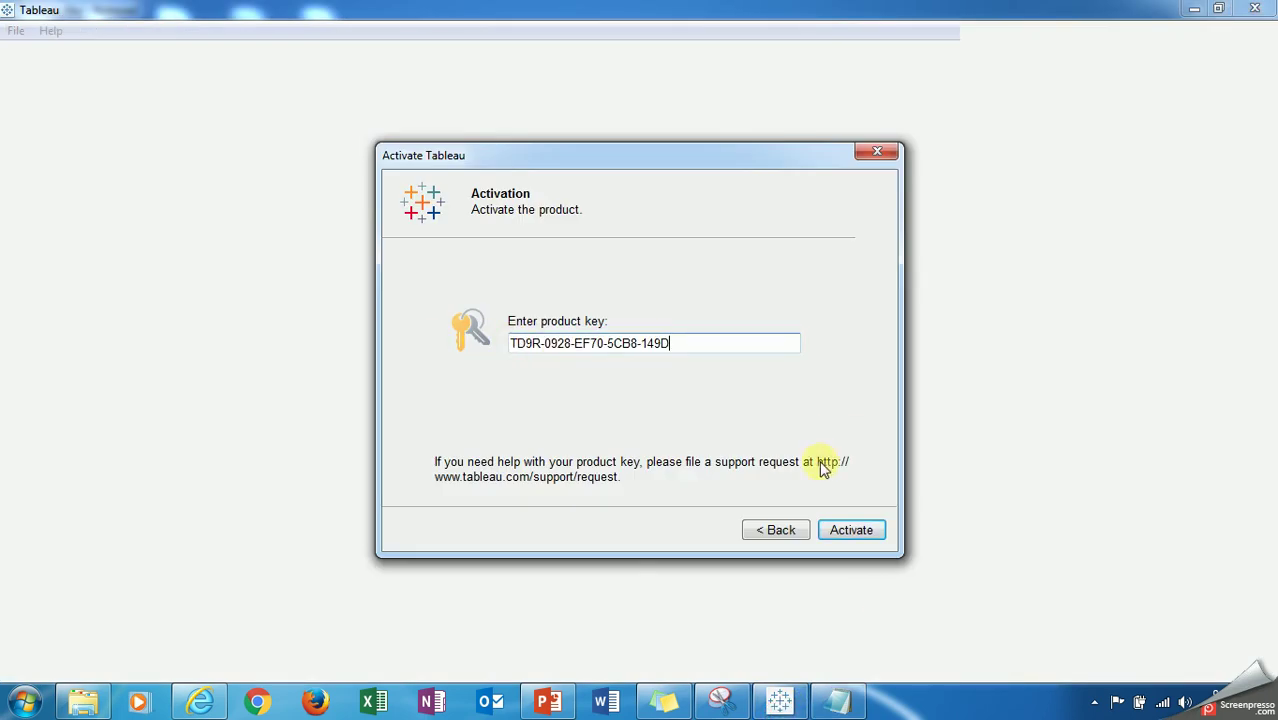
{"action": "left_click", "coordinate": [849, 530]}
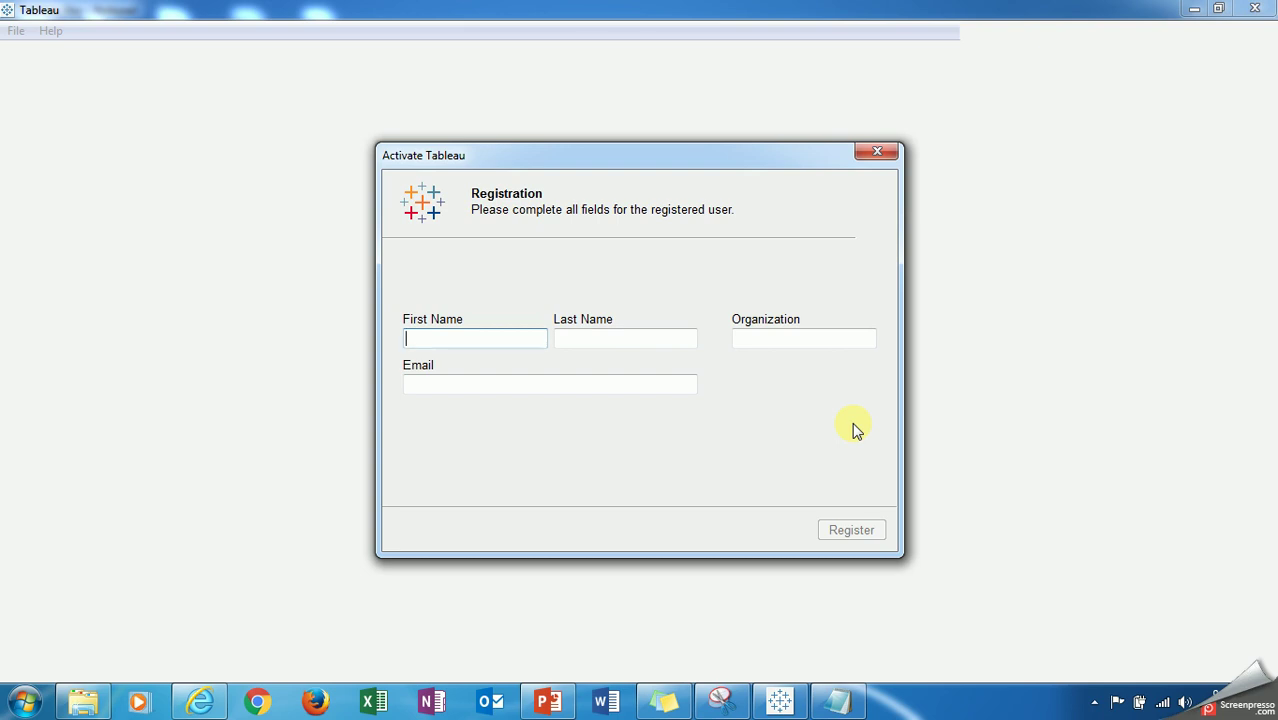
{"action": "left_click", "coordinate": [603, 336]}
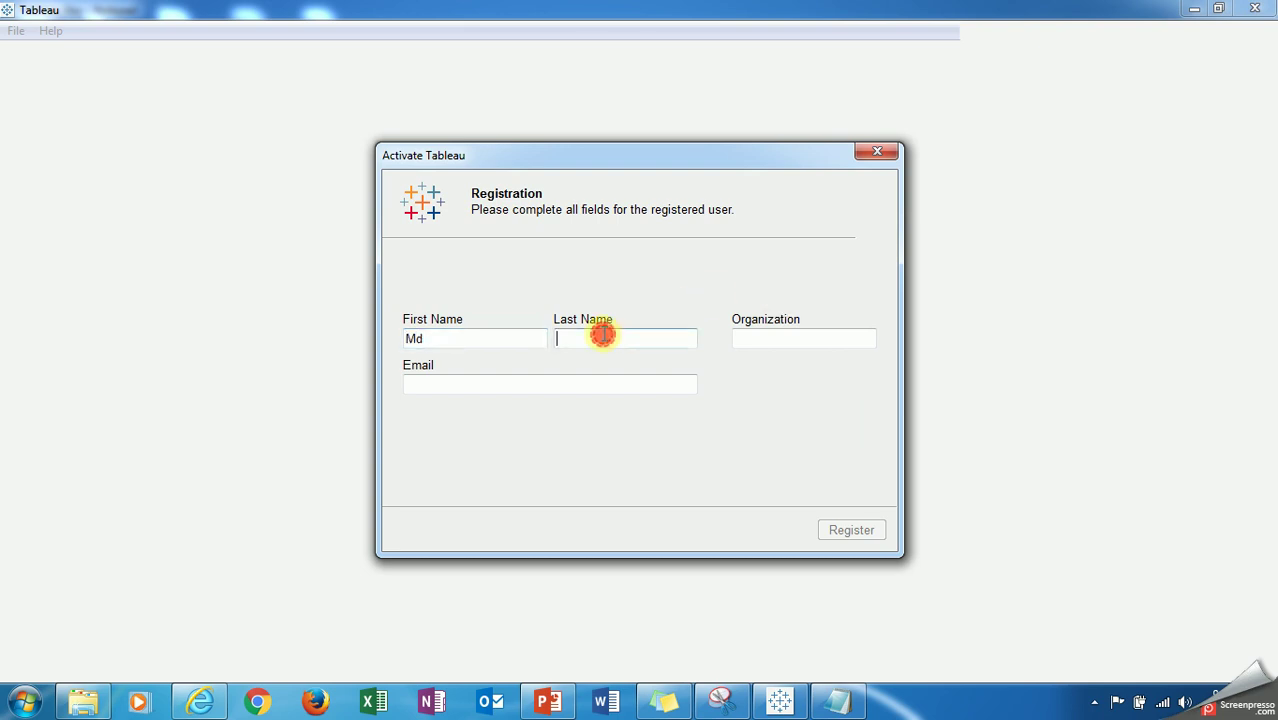
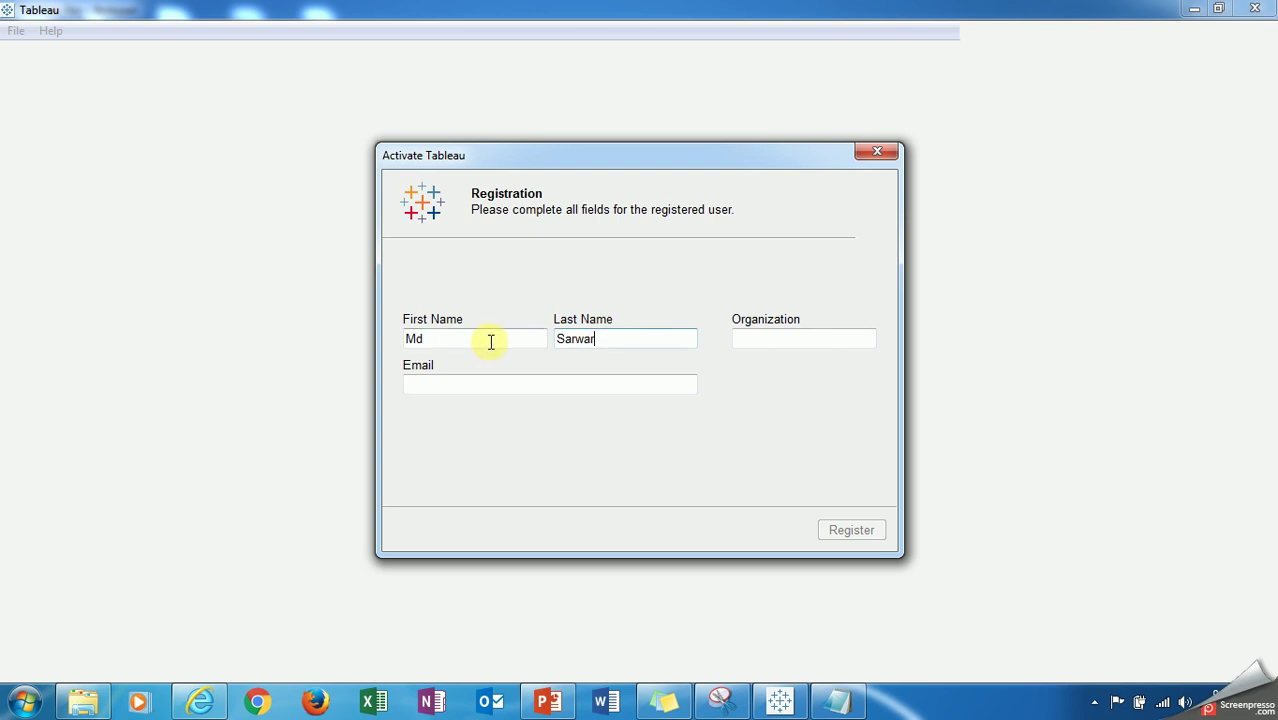
{"action": "left_click", "coordinate": [780, 340]}
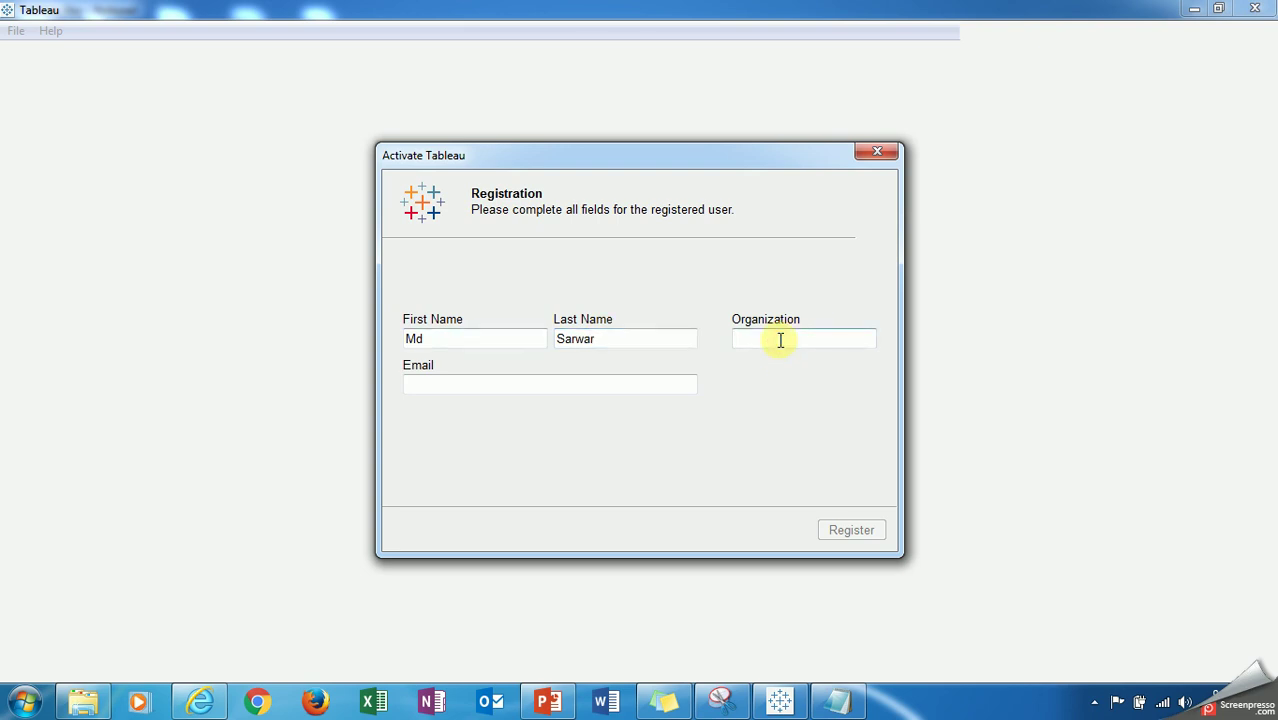
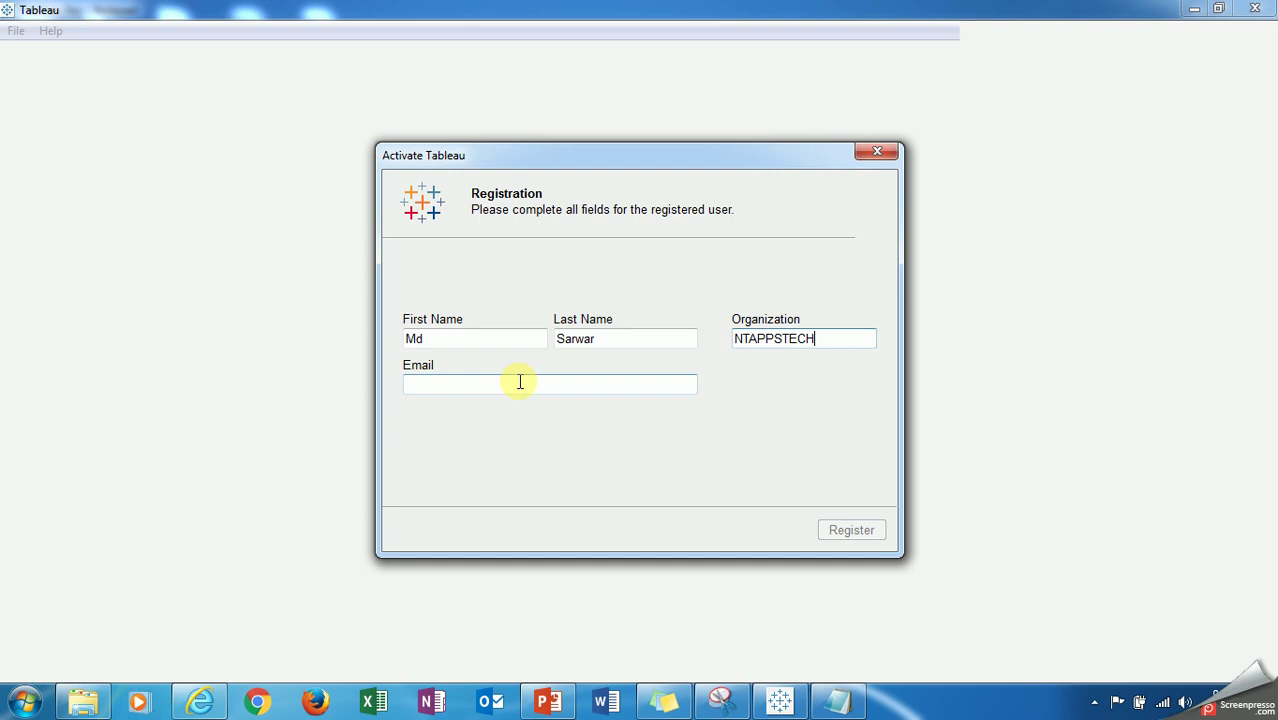
{"action": "left_click", "coordinate": [519, 382]}
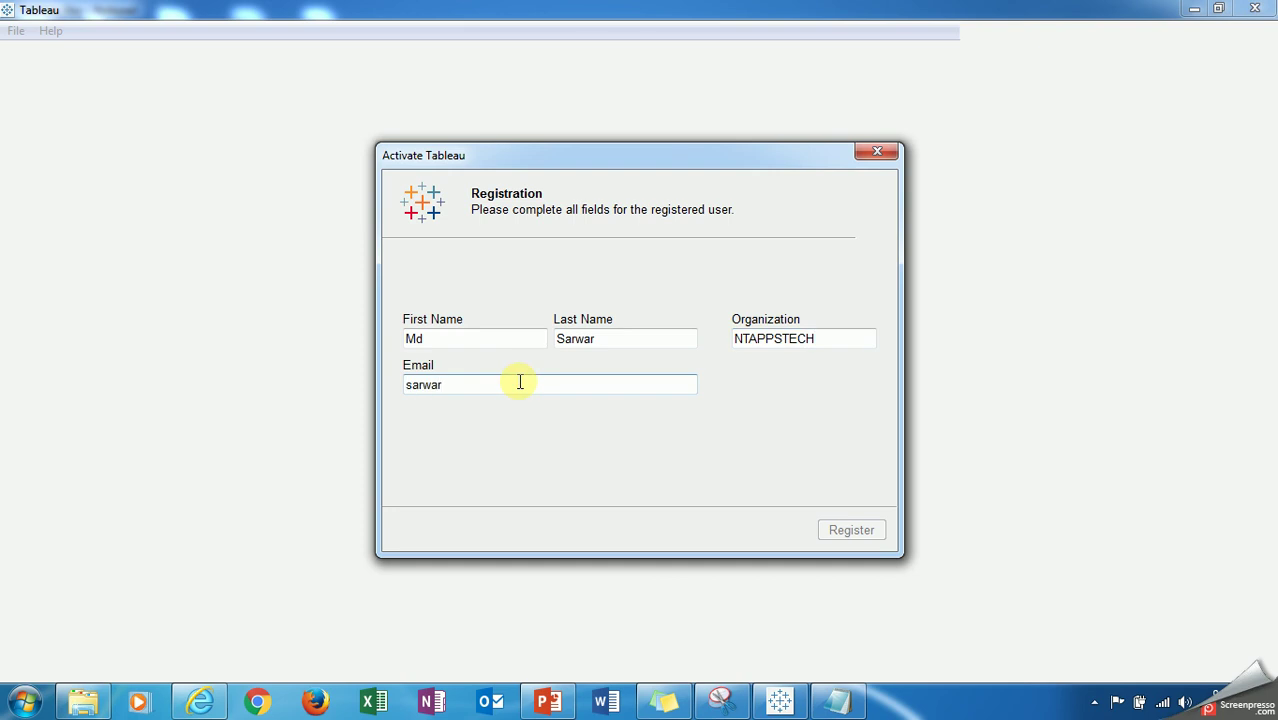
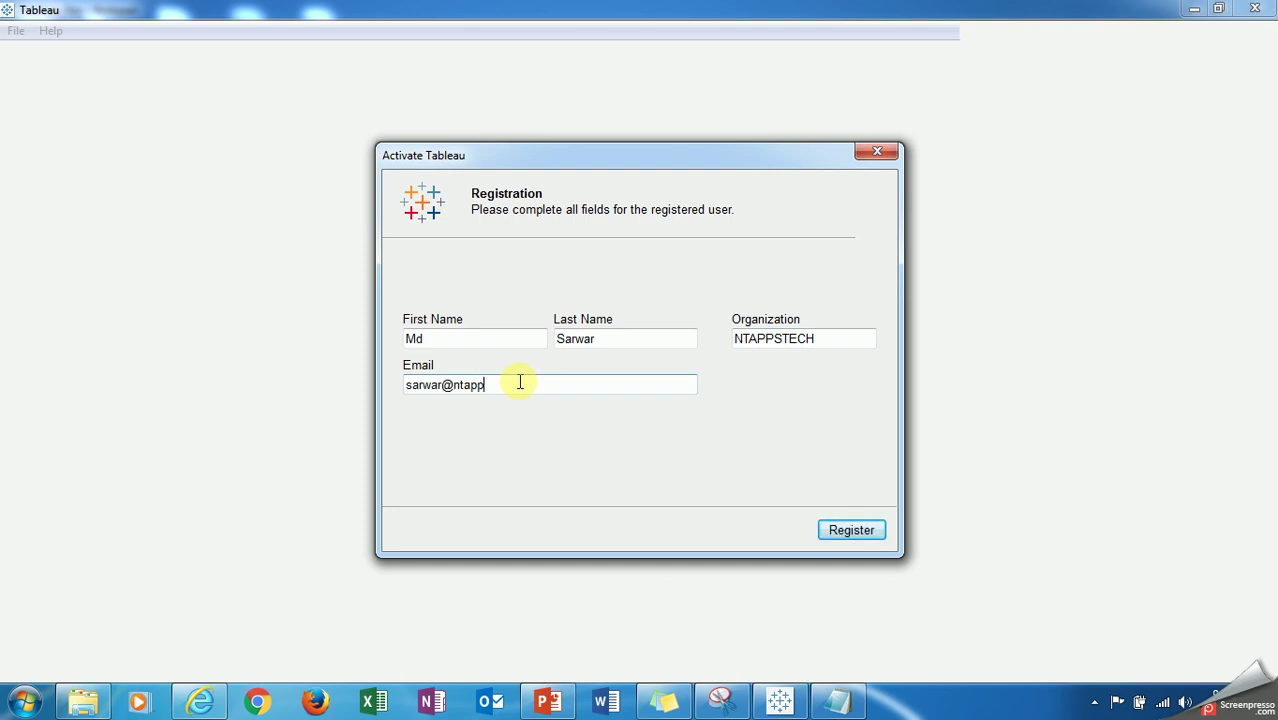
{"action": "left_click", "coordinate": [851, 537]}
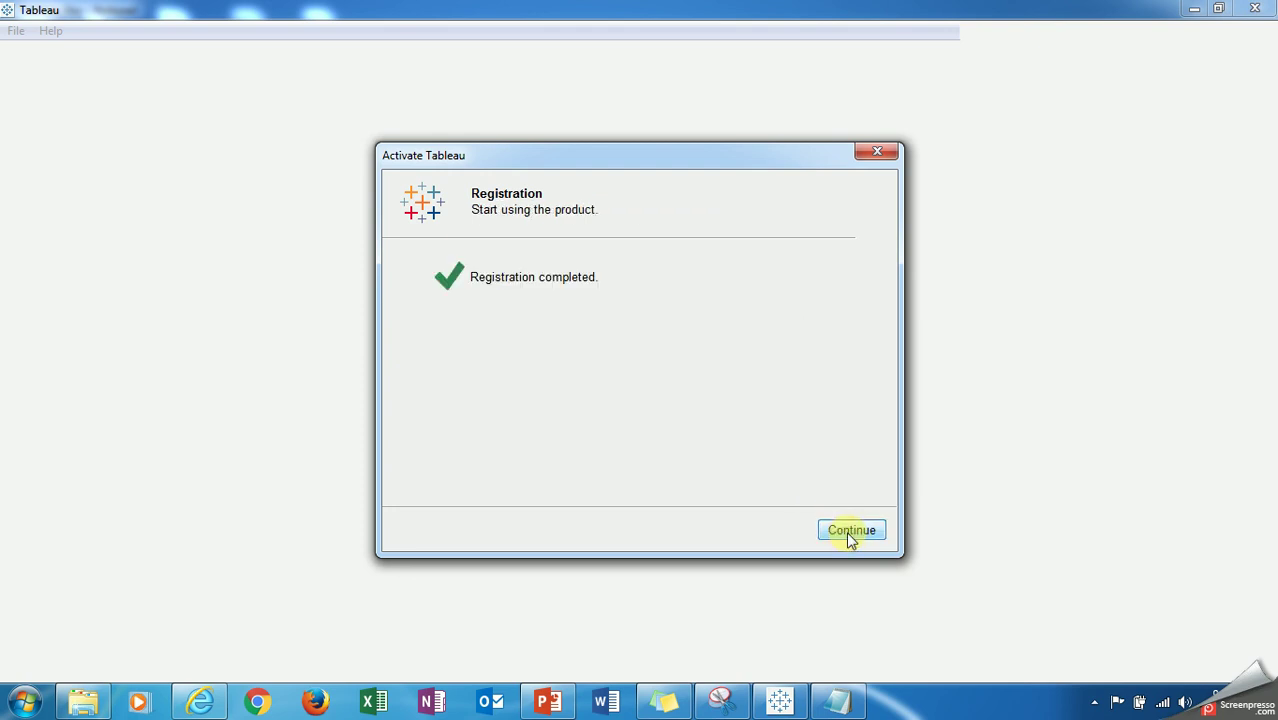